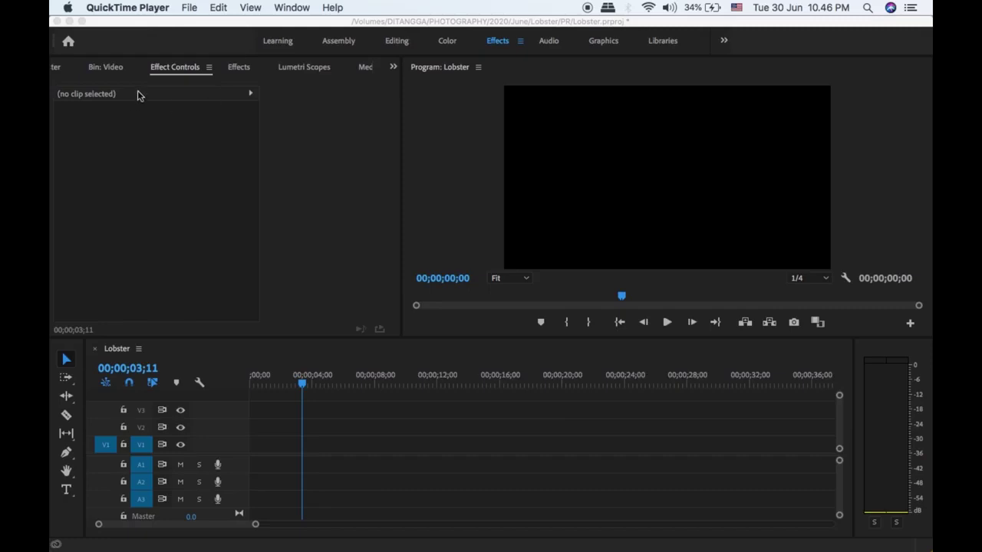
Step: Place the clips MAH02169.MP4 and MAH02168.MP4 from the Video bin at the start of track V1, in that order
click(389, 70)
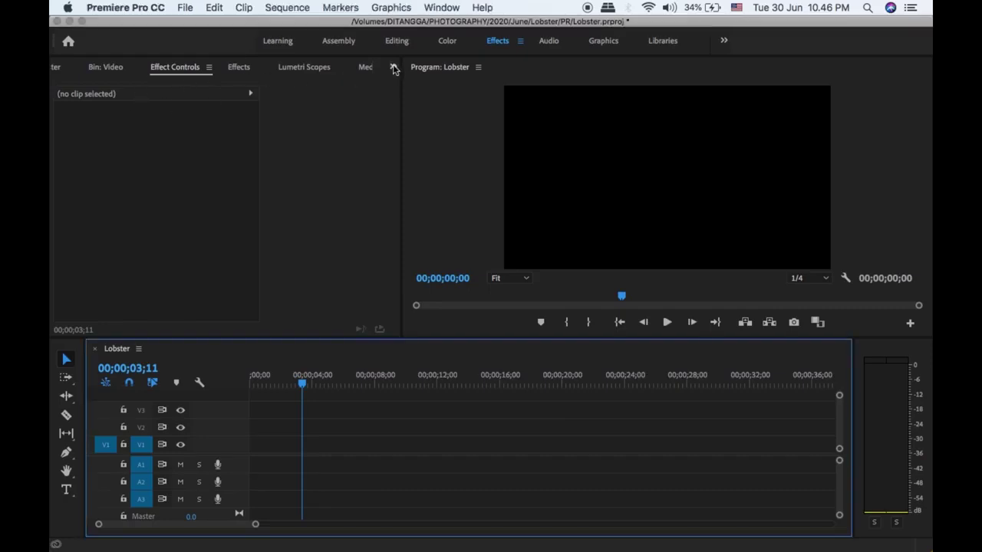
click(392, 69)
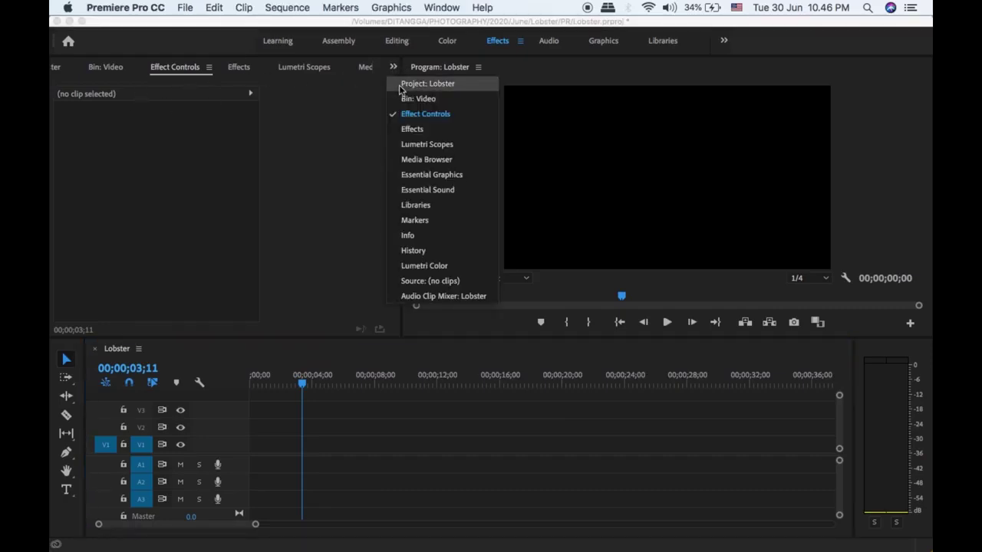
click(402, 84)
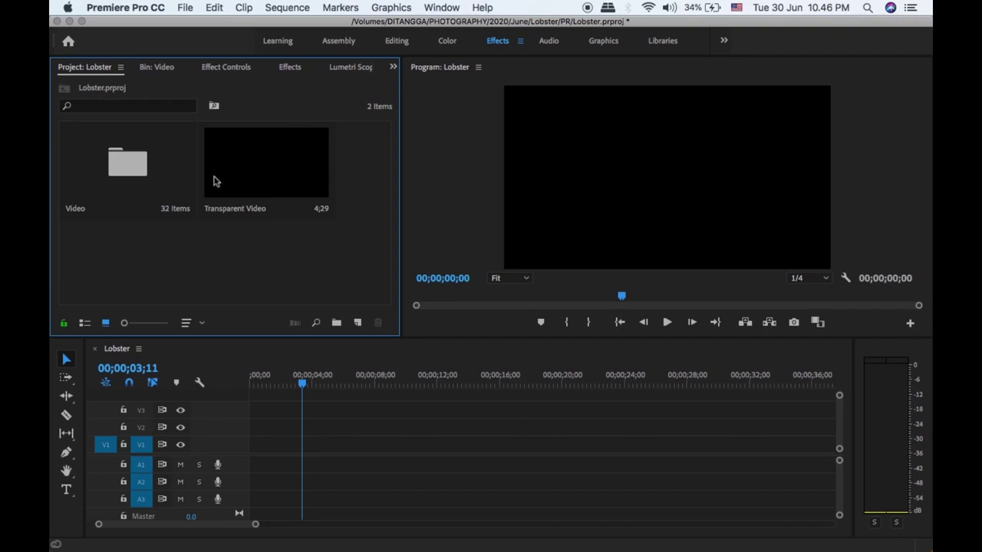
double_click(139, 185)
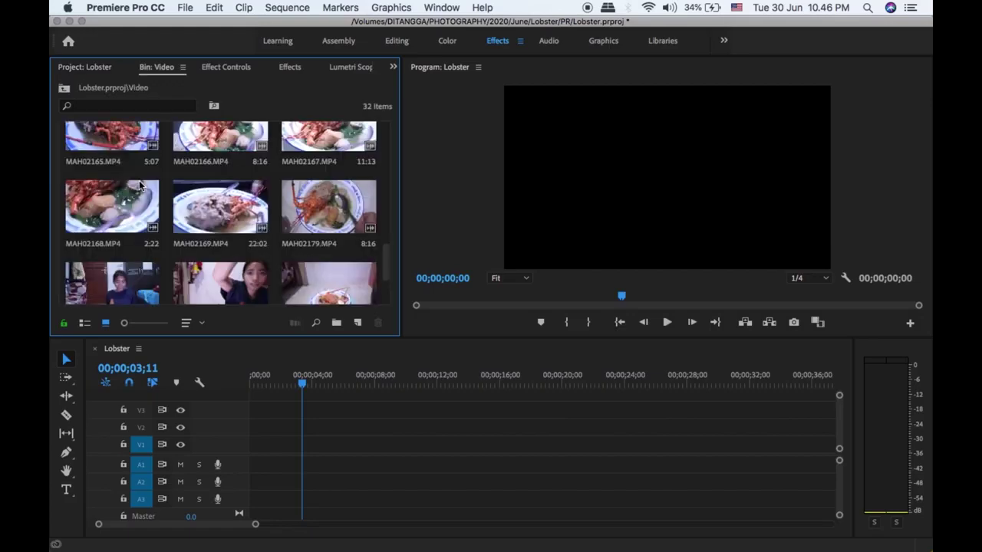
click(238, 207)
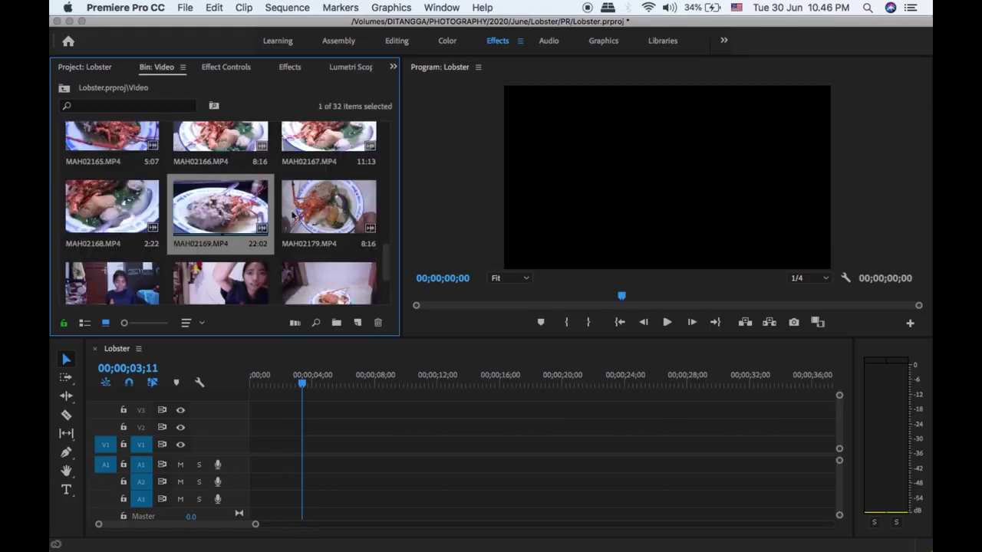
shift+click(103, 203)
drag(191, 213, 257, 446)
drag(302, 383, 226, 386)
scroll(308, 416, down, 3)
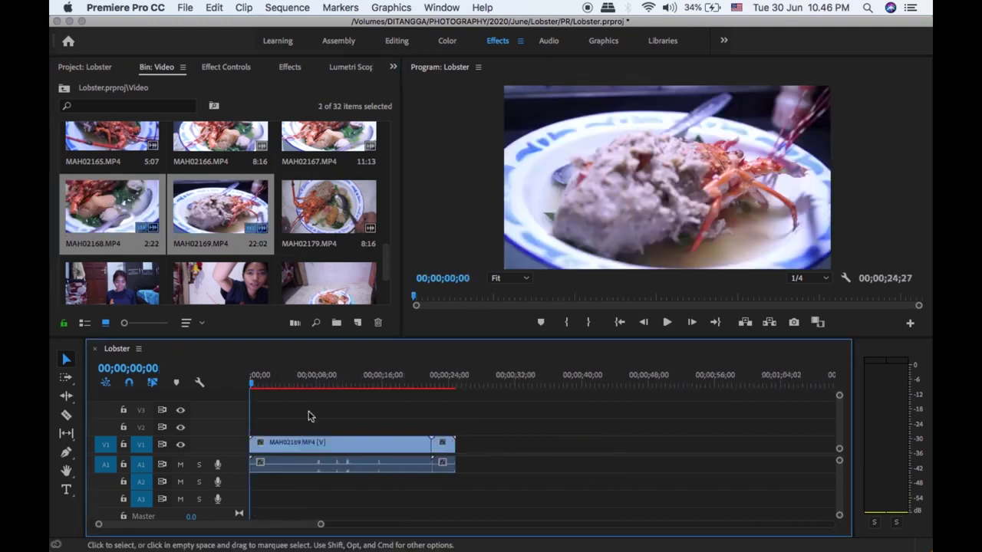
Step: Create a 1920 x 1080 transparent video at 29.97 fps and lay it on track V2 over both clips
click(359, 324)
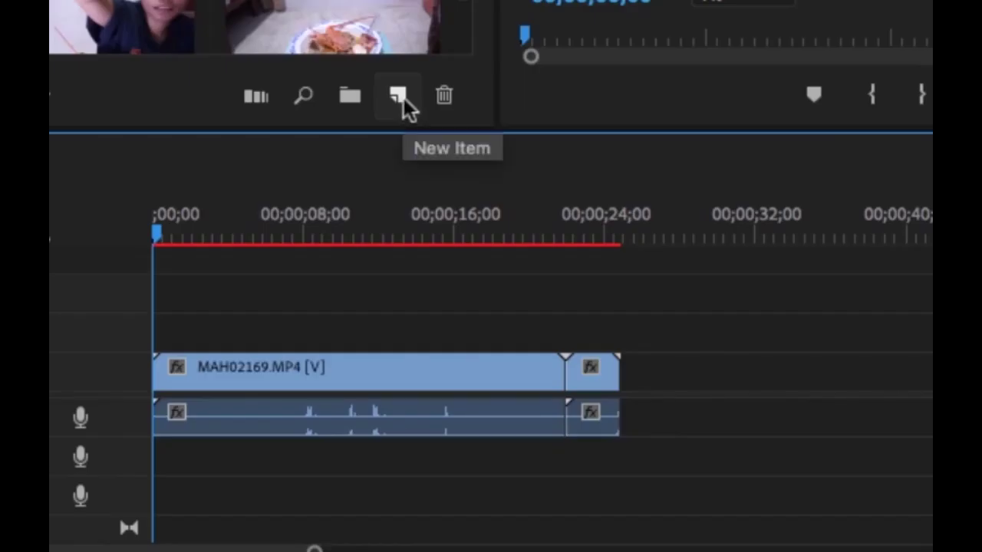
click(404, 98)
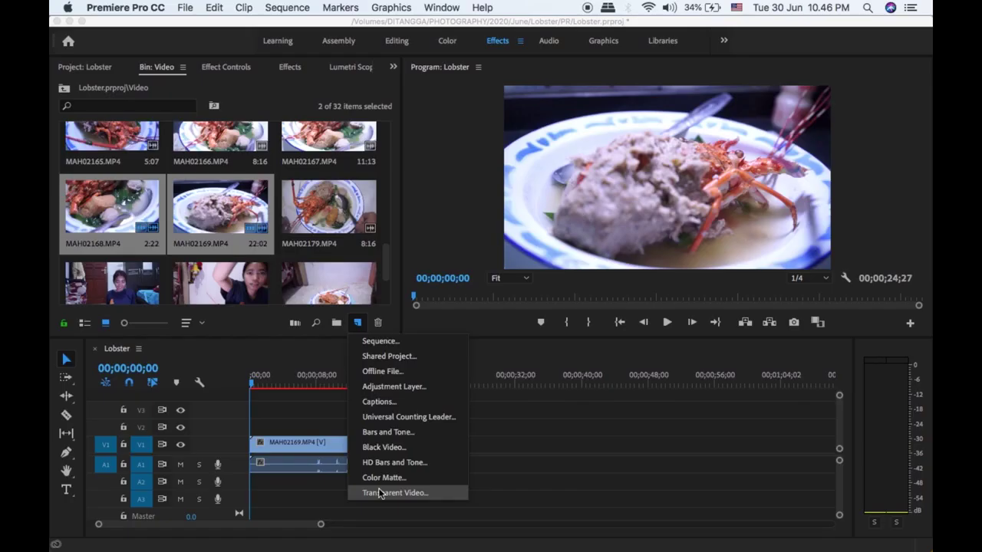
click(497, 491)
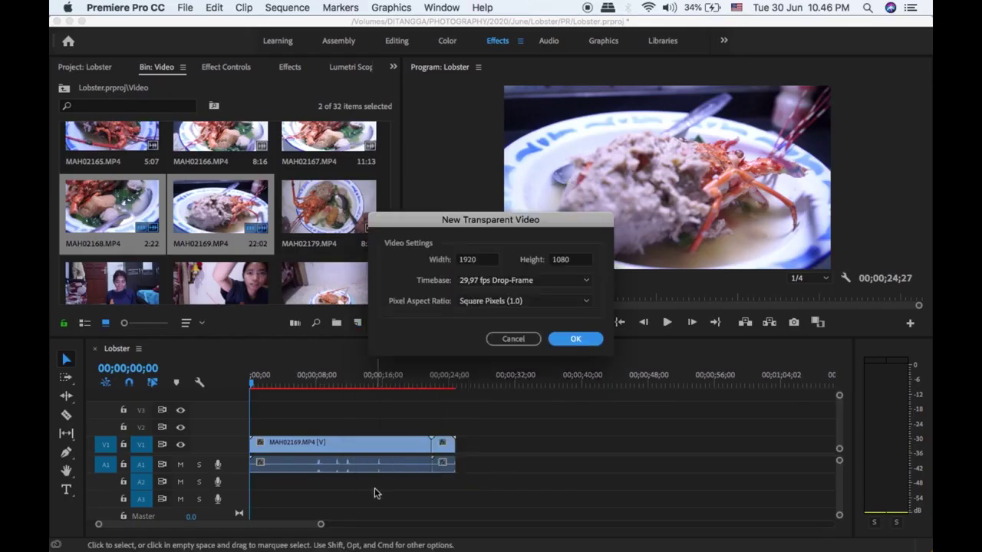
click(575, 339)
drag(326, 268, 463, 425)
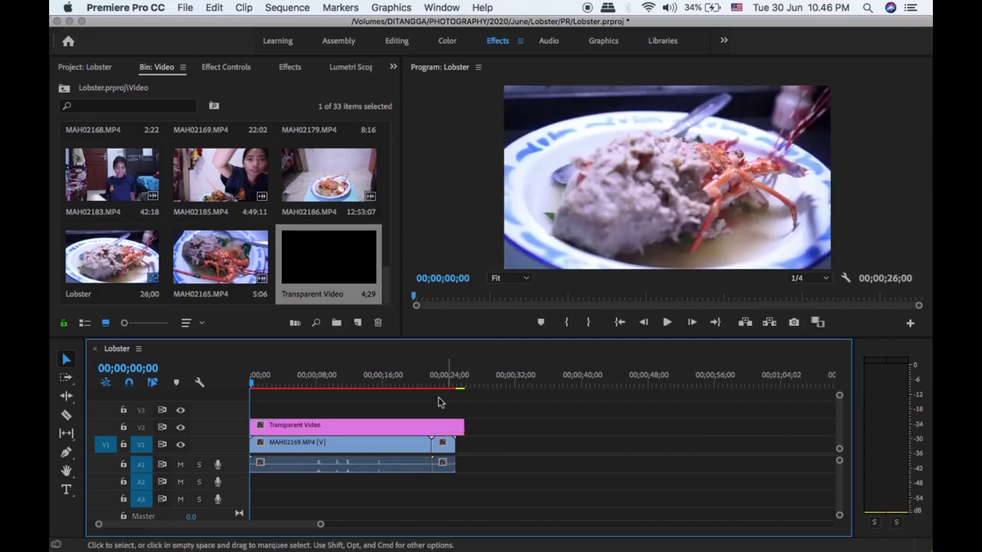
Step: Search the effects for "grid" and apply the Grid effect to the Transparent Video clip
click(325, 427)
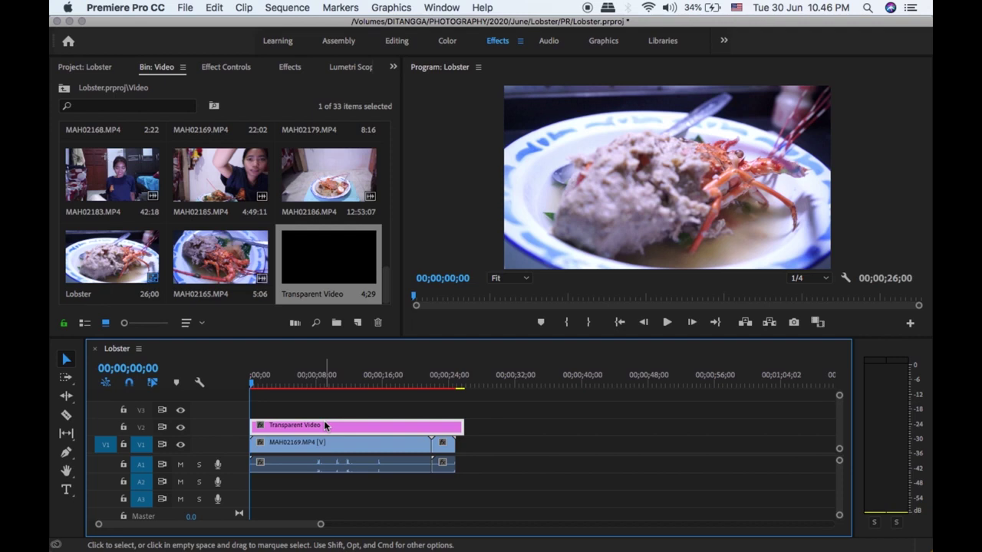
click(292, 70)
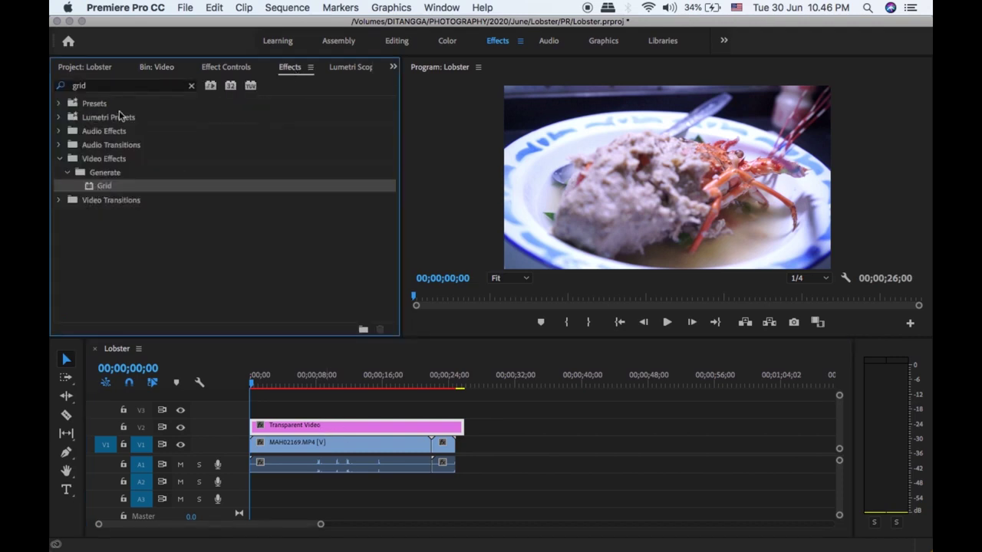
click(131, 86)
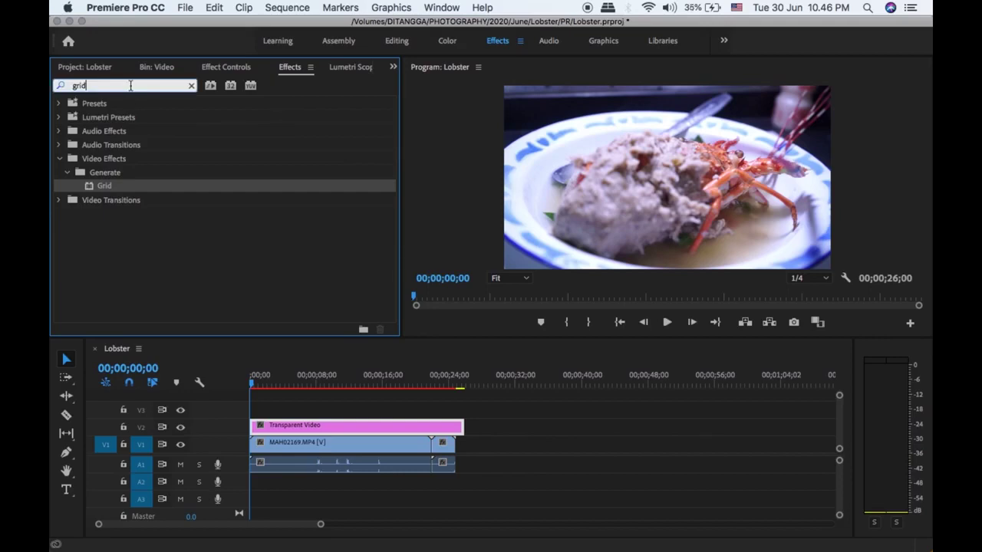
key(BackSpace)
key(BackSpace)
key(BackSpace)
text(ri)
drag(103, 191, 267, 428)
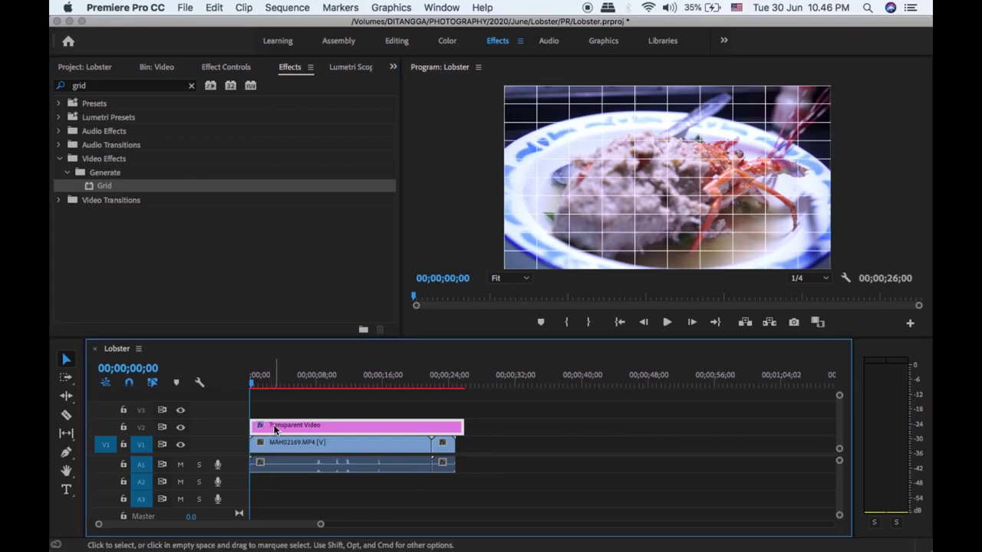
Step: Size the grid from width and height, setting its width to 319 and its height to 179
click(221, 66)
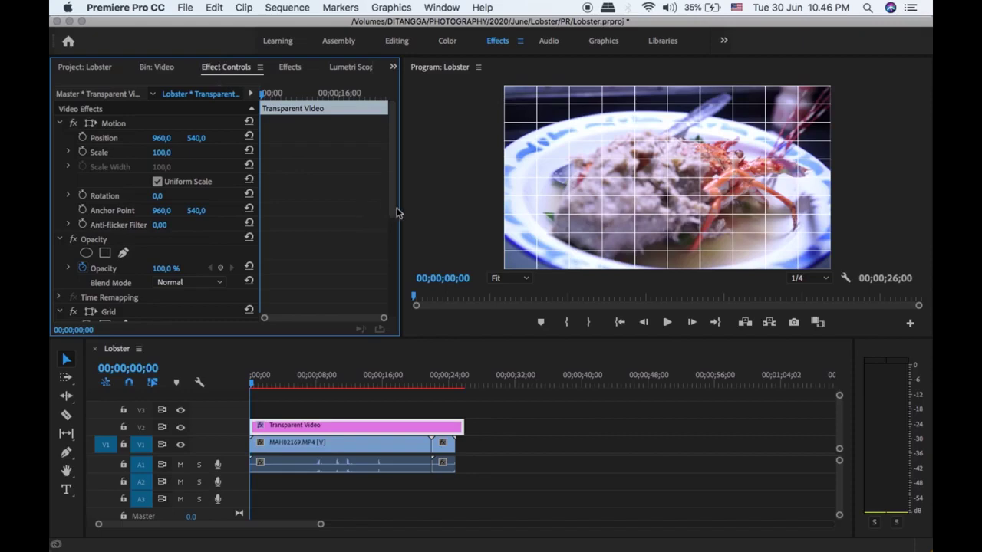
drag(393, 205, 394, 326)
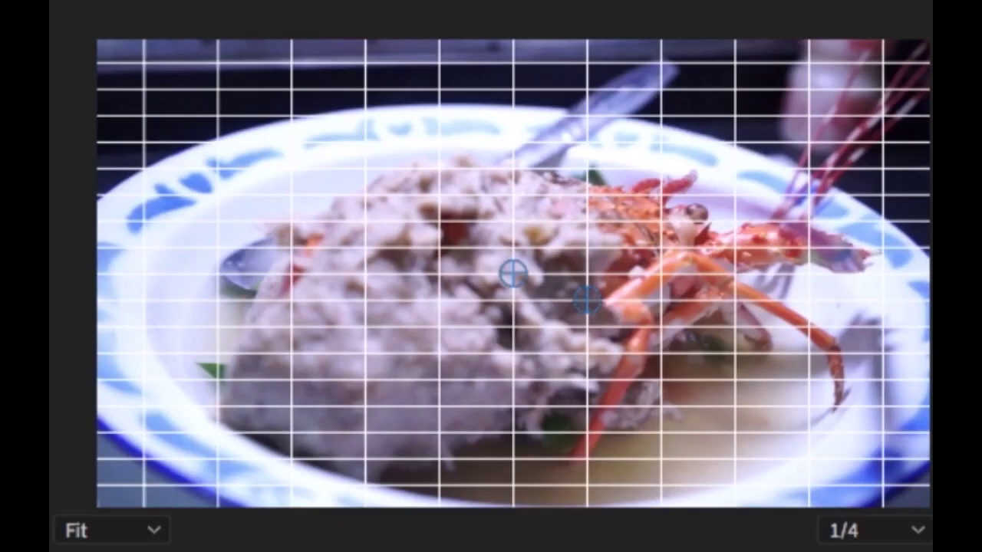
click(164, 204)
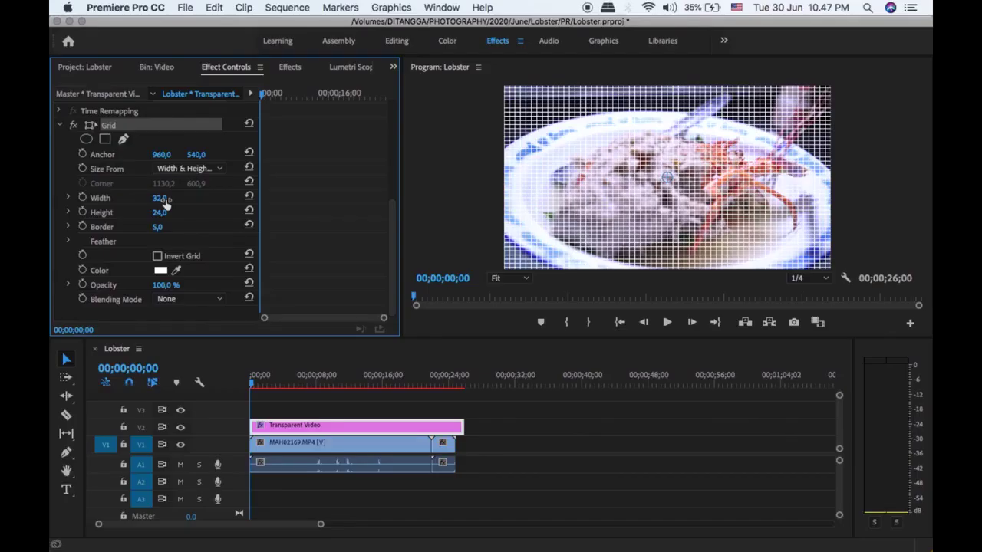
mouse_move(160, 200)
mouse_down()
mouse_move(285, 199)
mouse_move(156, 207)
mouse_move(196, 207)
mouse_move(123, 197)
mouse_move(148, 198)
mouse_up()
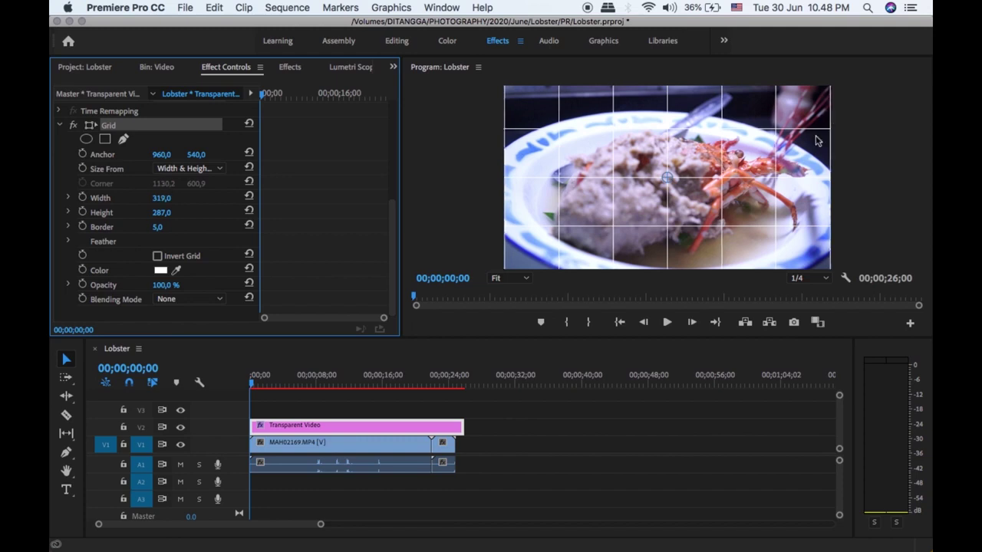
mouse_move(163, 211)
mouse_down()
mouse_move(206, 212)
mouse_move(145, 212)
mouse_up()
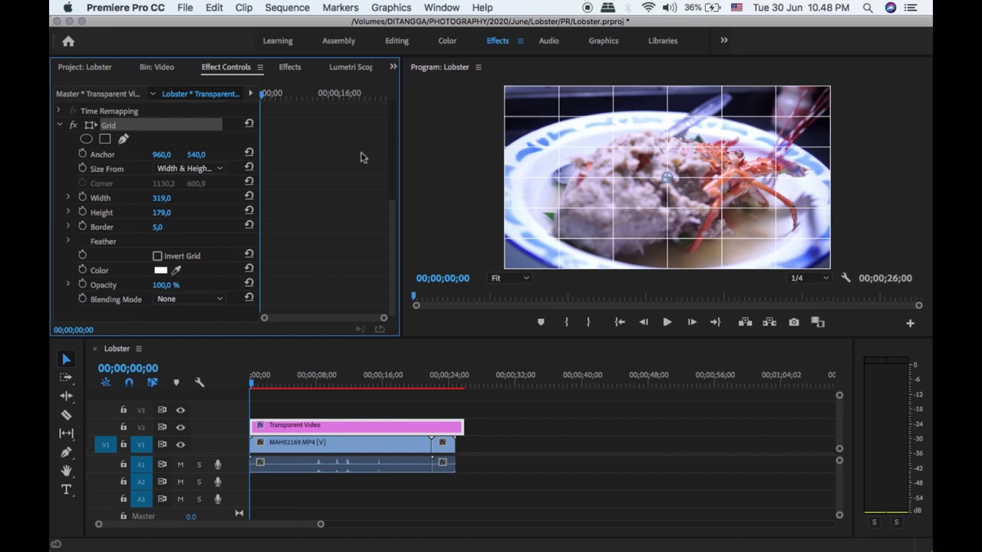
Step: Set the grid's border thickness to 10
drag(160, 227, 167, 227)
click(160, 227)
text(14,0)
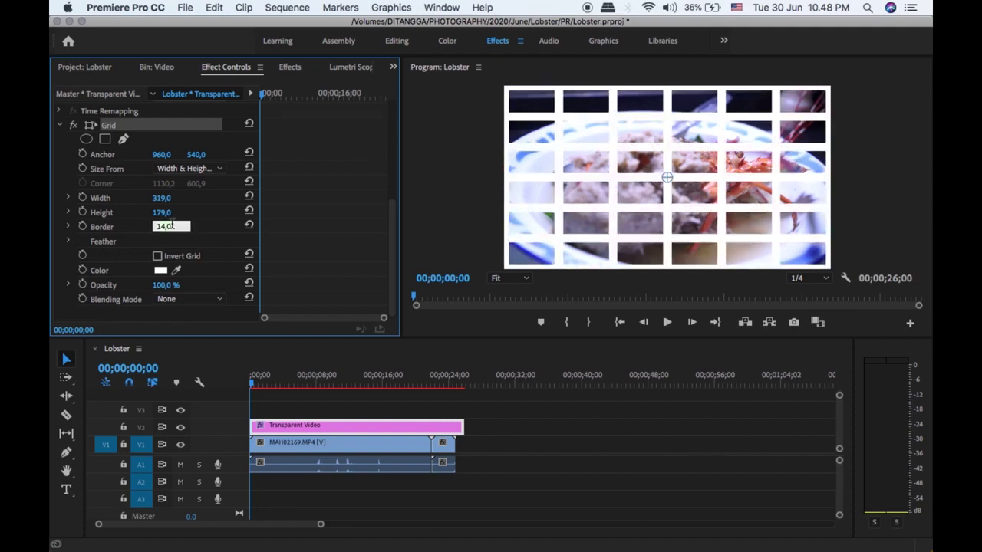
key(Return)
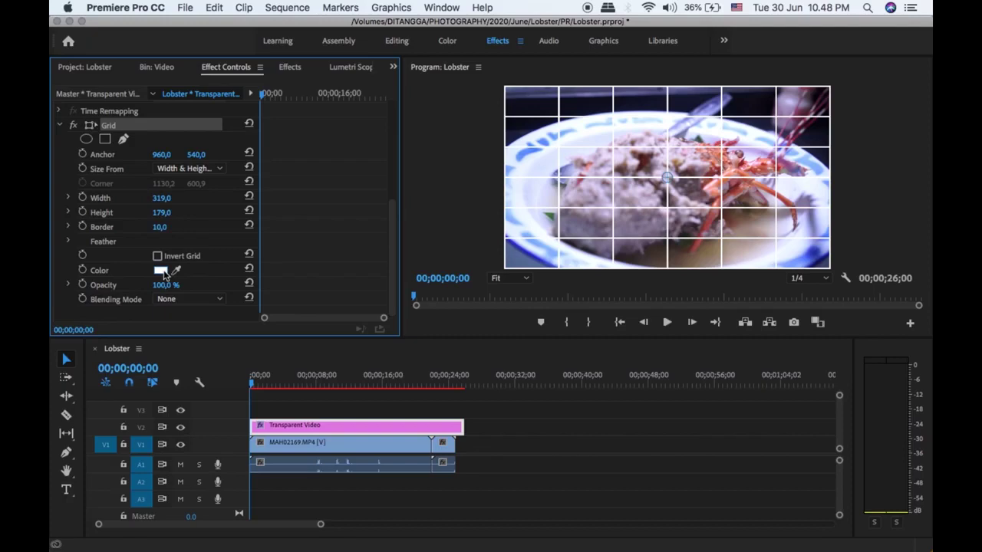
Step: Try feathering the grid lines in width and undo the change
click(69, 242)
drag(159, 257, 235, 257)
key(super+z)
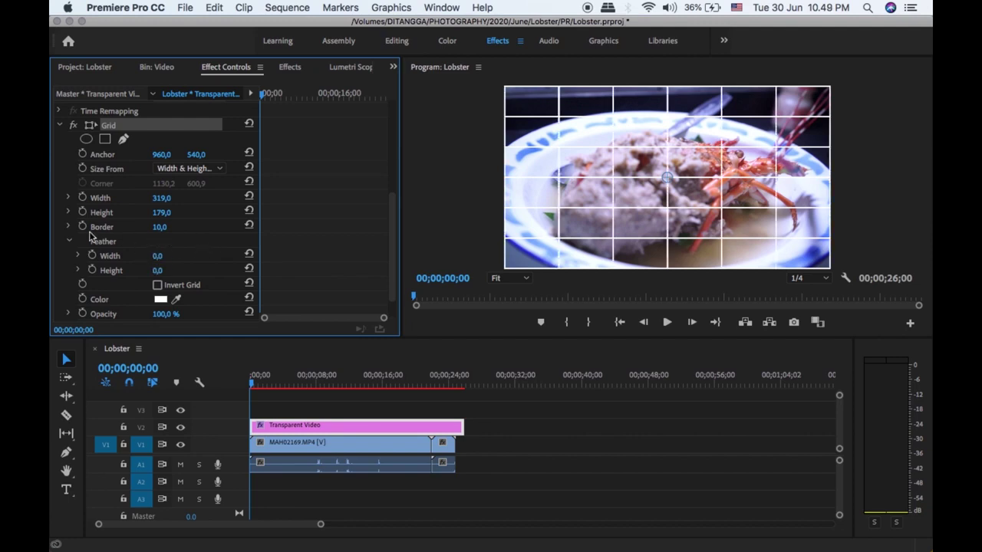
click(69, 243)
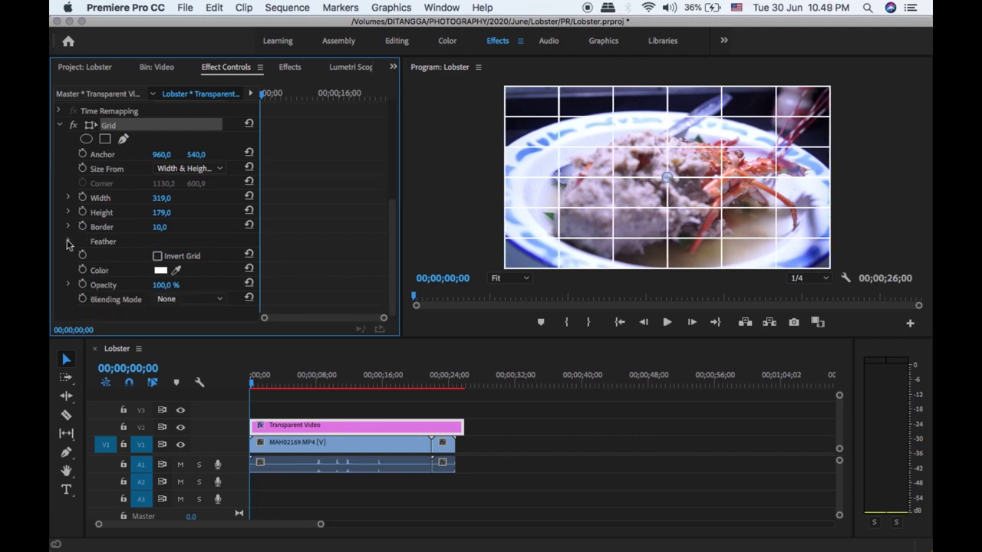
Step: Try inverting the grid and restore the normal grid
click(157, 256)
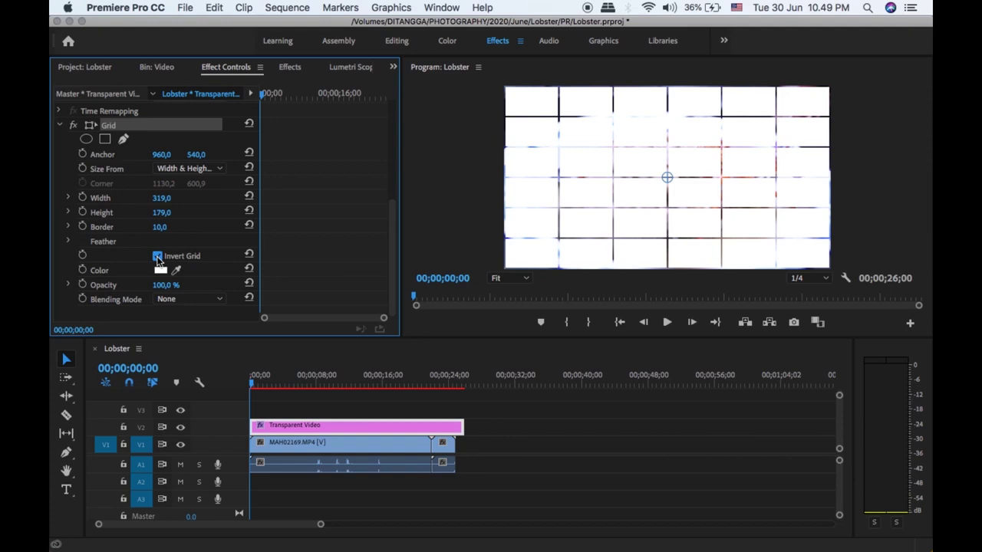
click(157, 257)
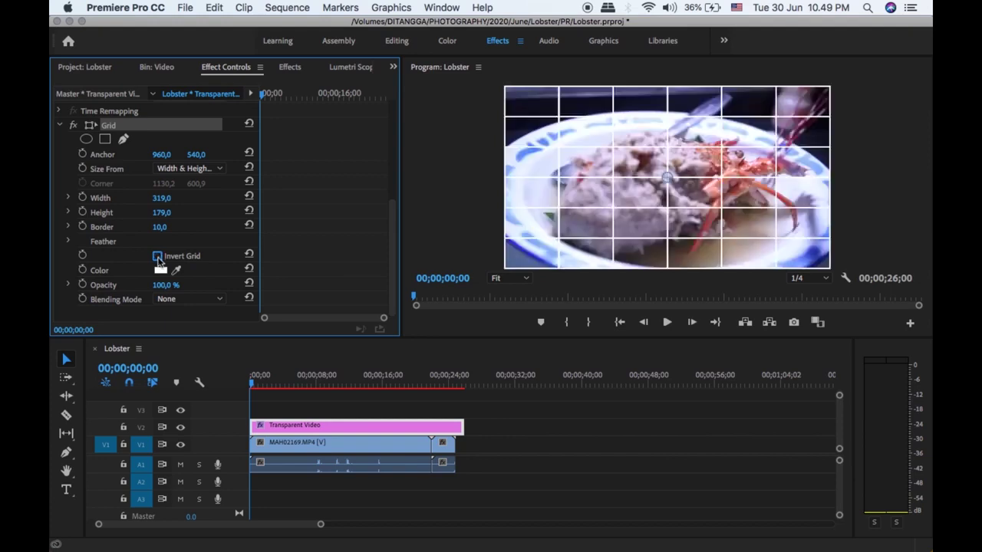
click(157, 257)
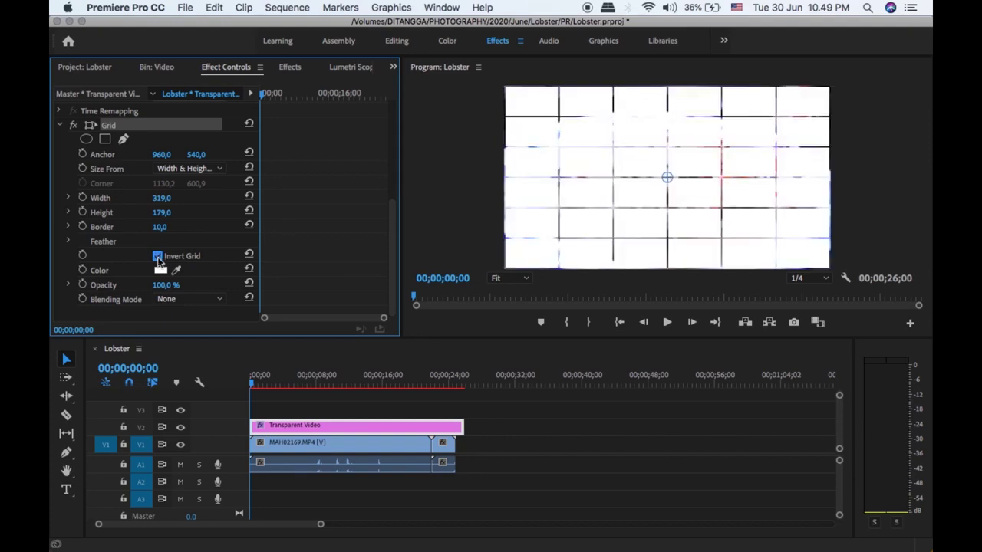
click(157, 257)
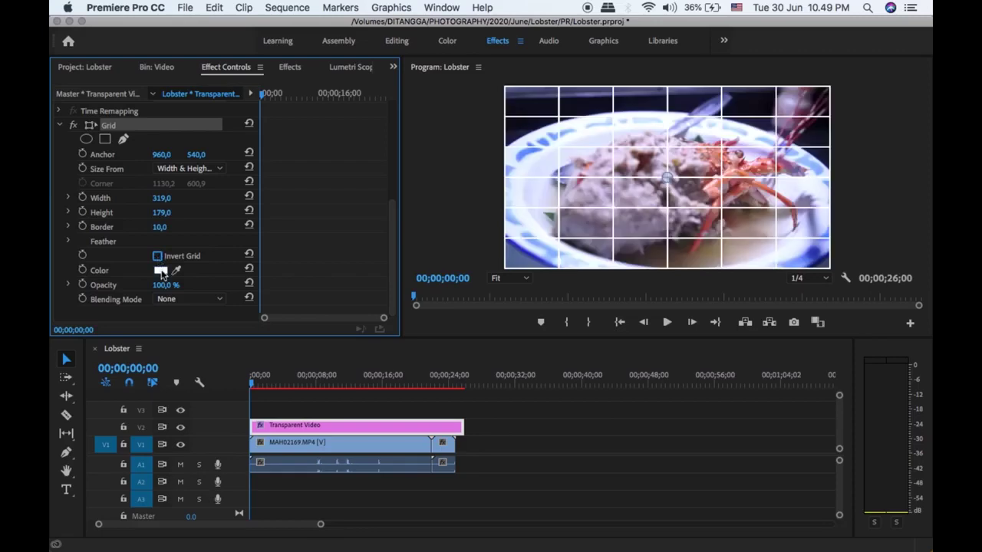
Step: Set the grid color to dark red, 7A2B2B
click(161, 272)
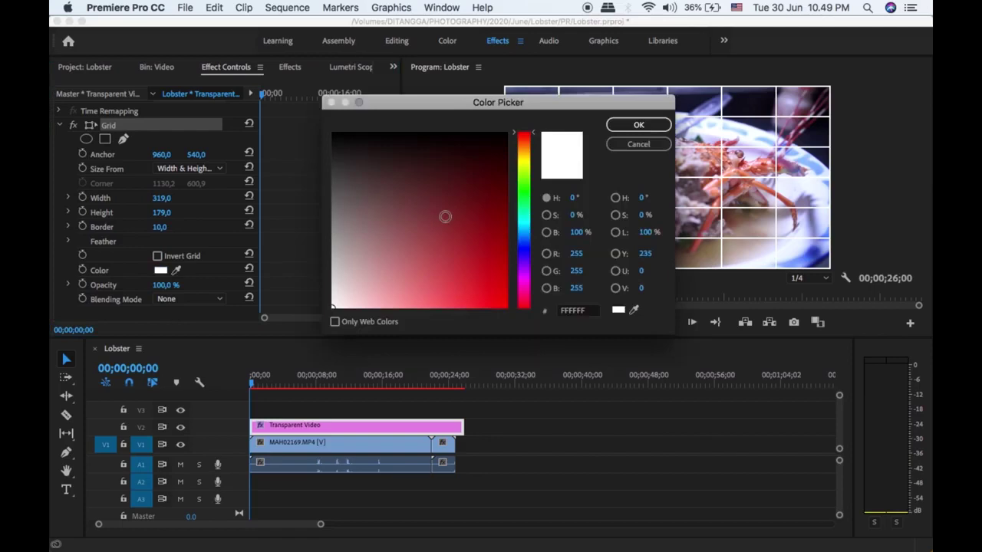
click(445, 217)
click(639, 124)
Step: Set the grid color to blue, 1225B8, and try adjusting the grid's opacity
click(161, 271)
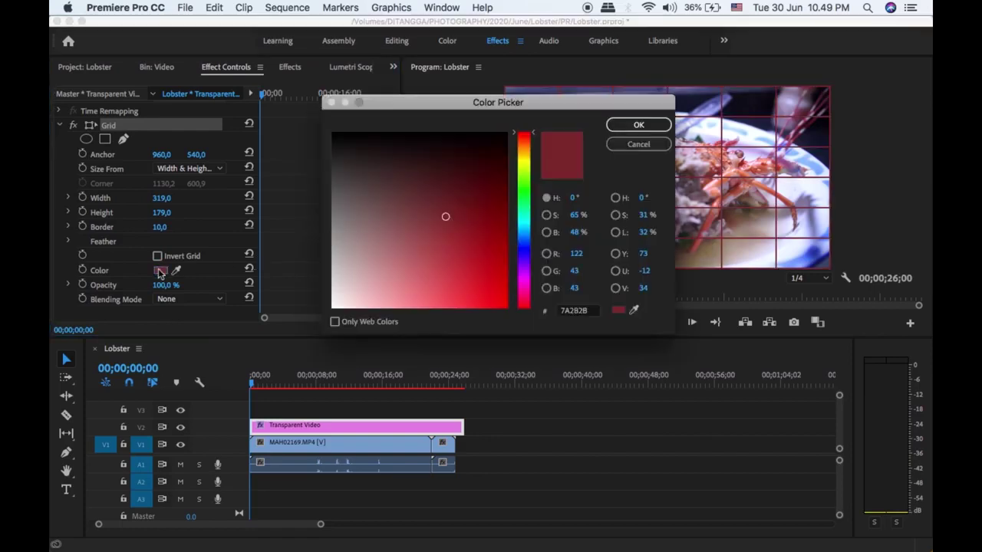
click(523, 247)
click(490, 259)
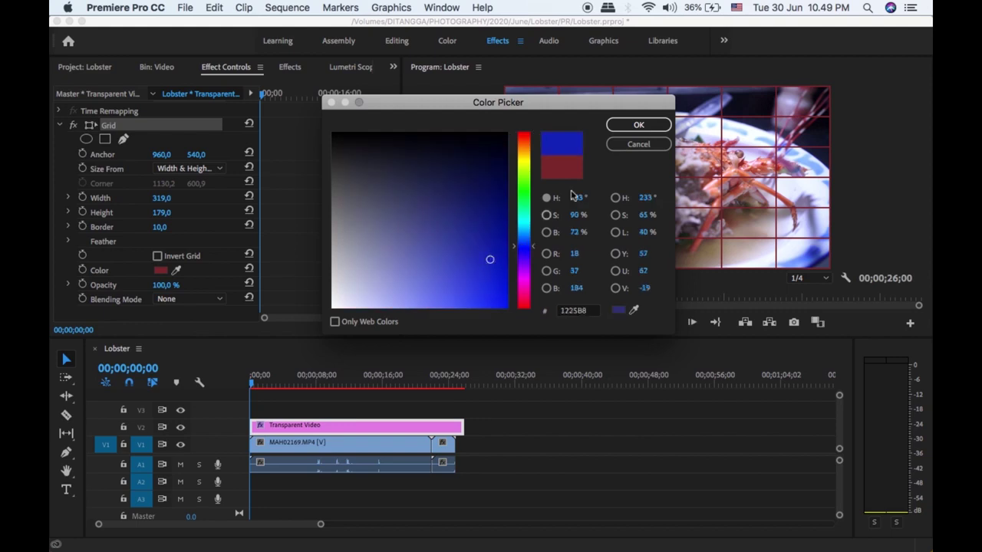
click(639, 125)
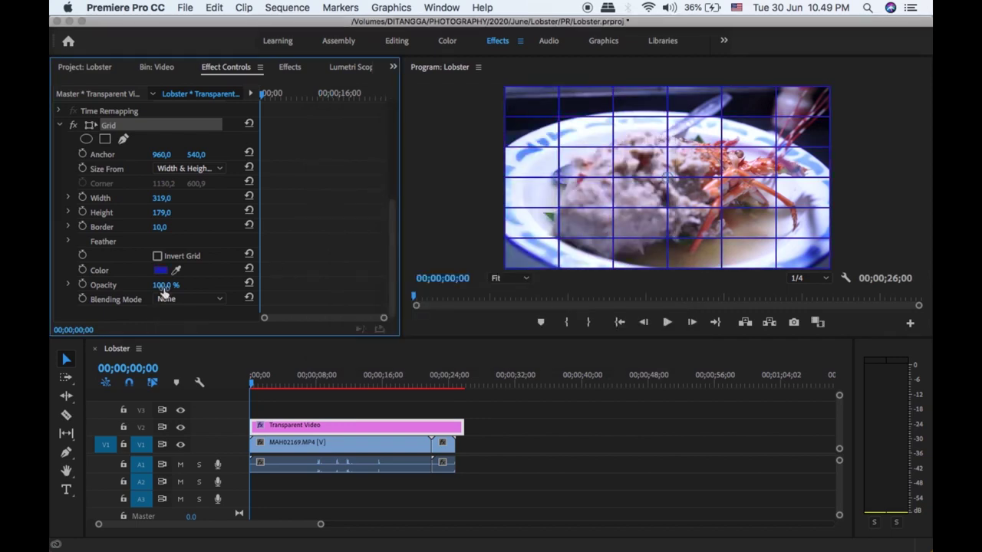
mouse_move(163, 286)
mouse_down()
mouse_move(95, 286)
mouse_move(170, 285)
mouse_up()
Step: Move the Transparent Video clip up to track V4 and the MAH02168.MP4 clip to the start of track V2
click(298, 428)
drag(298, 428, 300, 394)
drag(441, 445, 449, 453)
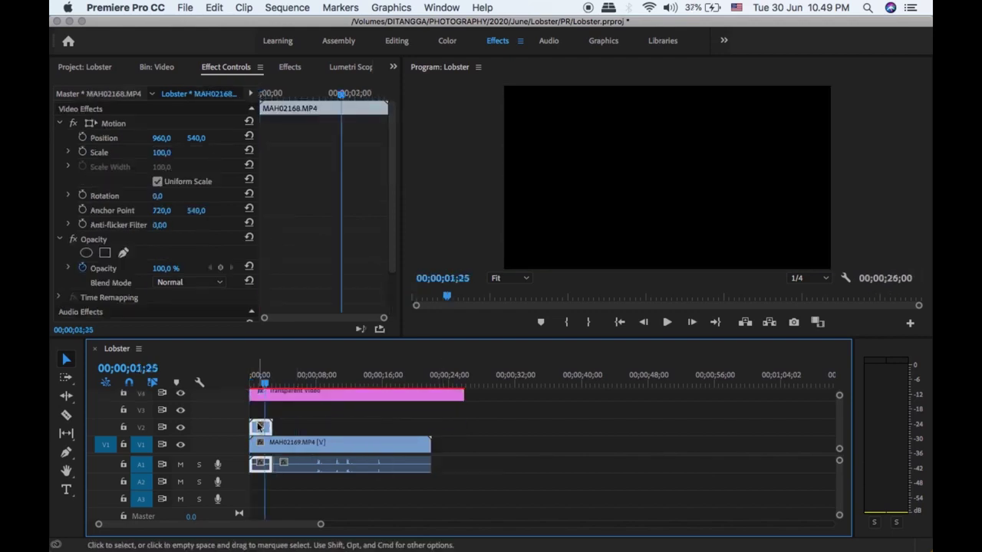
Step: Scale the MAH02168.MP4 clip to 30, shrink it to about 17.2 and place it over a single grid cell at about 803.7, 633.4
click(167, 152)
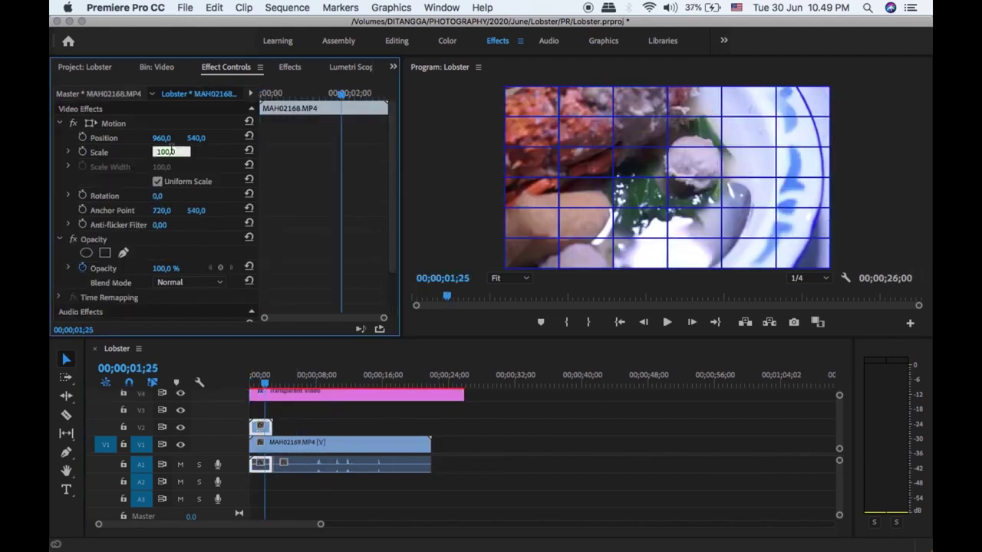
text(30)
key(Return)
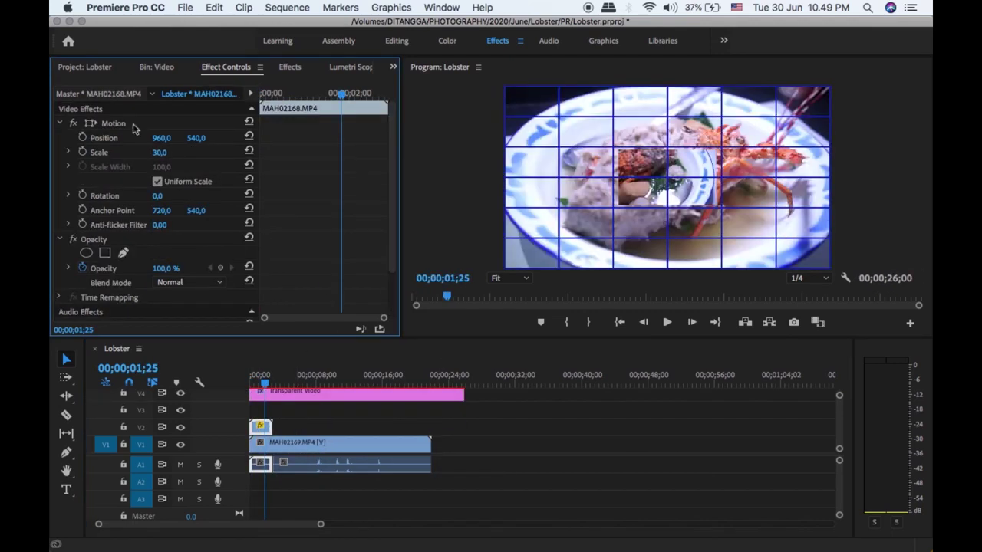
drag(690, 170, 677, 183)
drag(702, 164, 634, 193)
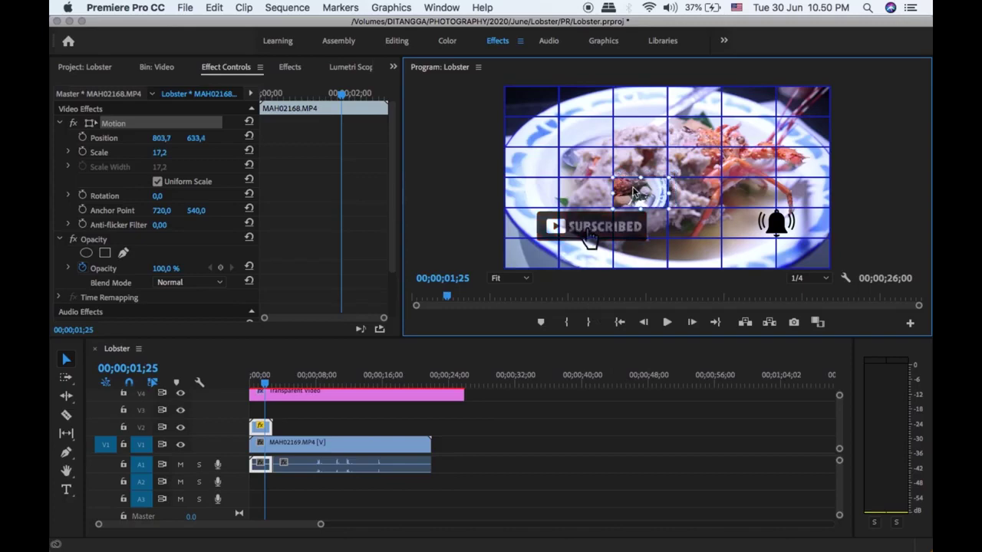
Step: Align the MAH02168.MP4 clip precisely to its grid cell at 100% zoom, with scale about 16.8 and position about 799.7, 628.4
click(508, 277)
click(514, 373)
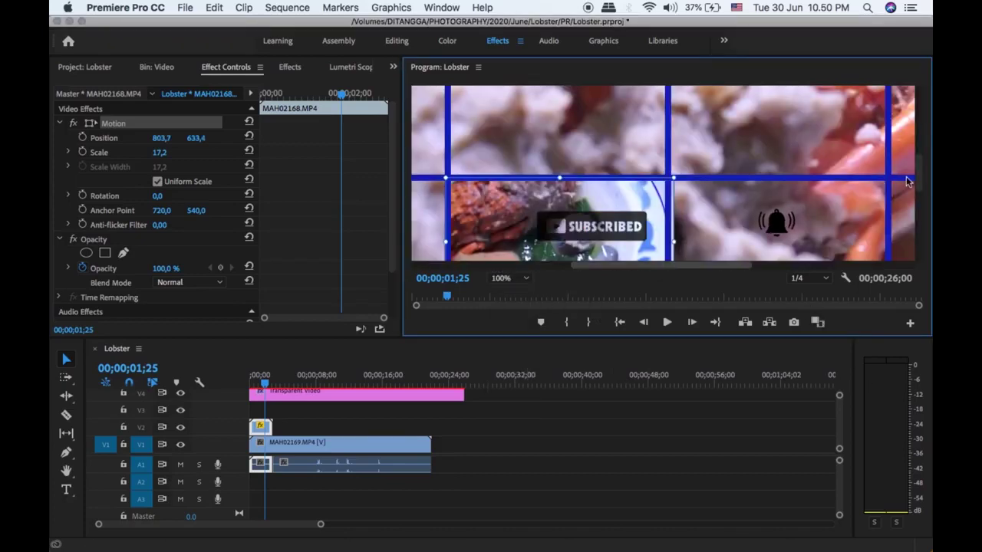
drag(918, 230, 918, 206)
drag(675, 216, 668, 212)
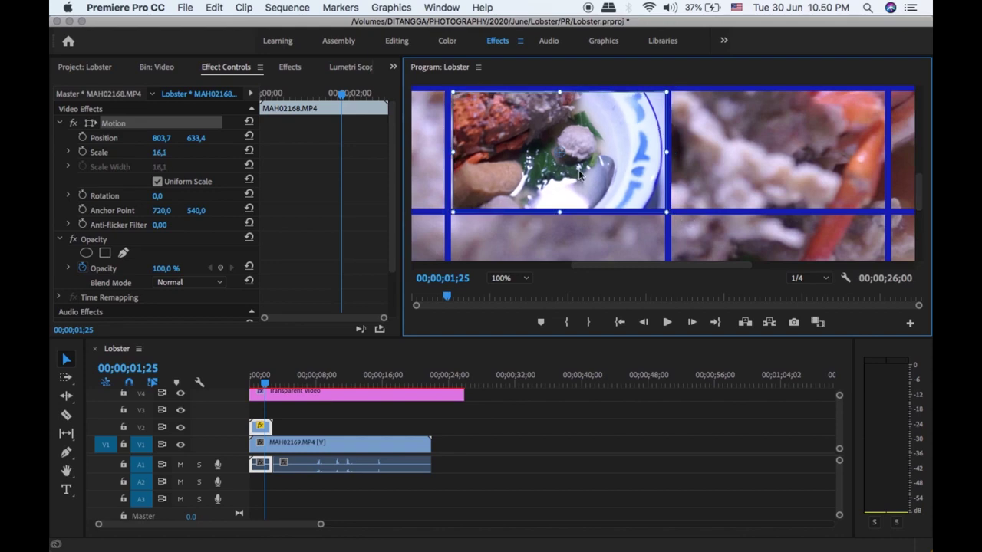
drag(623, 161, 620, 159)
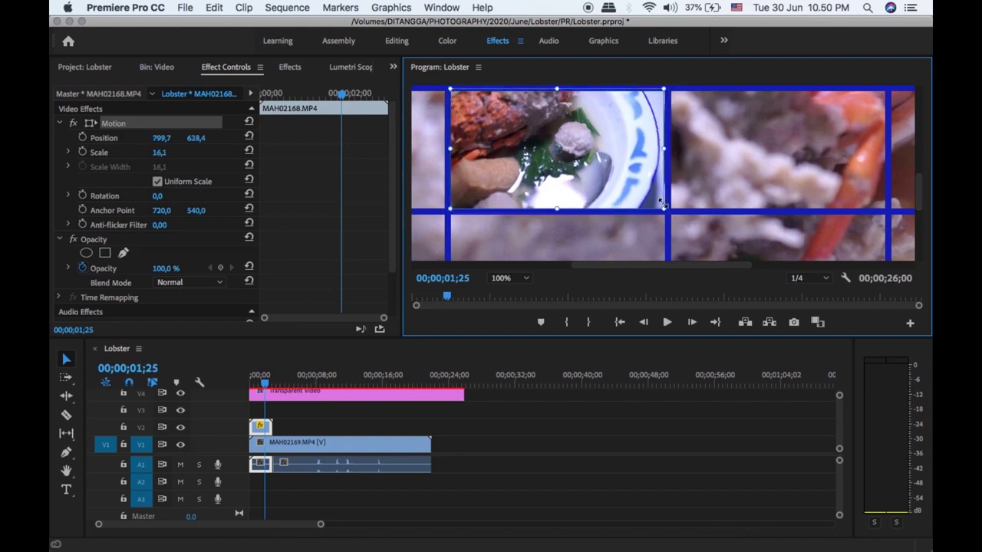
drag(666, 210, 668, 211)
Step: Play a moment of the sequence and view the whole frame at Fit zoom to check the clip within the grid
key(space)
key(space)
click(509, 278)
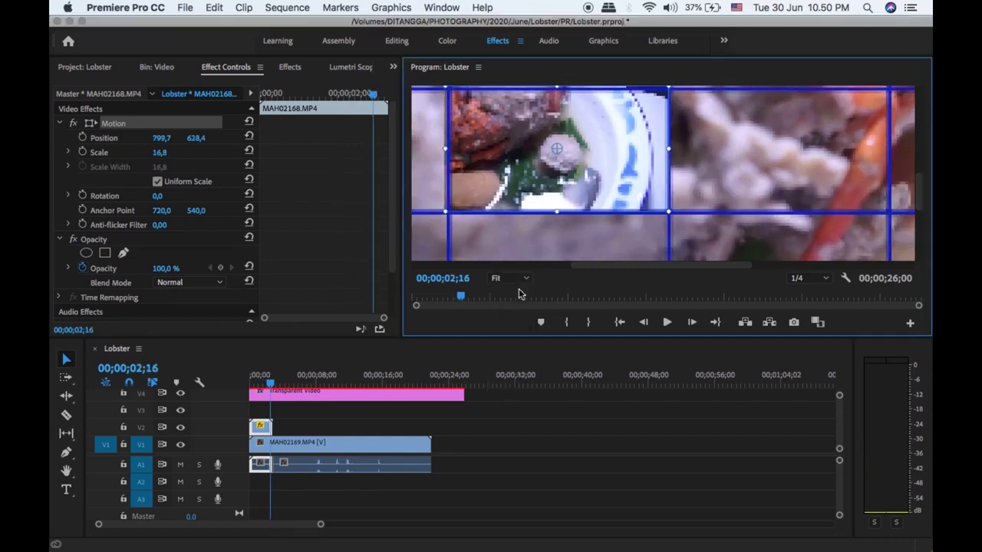
click(514, 292)
click(724, 194)
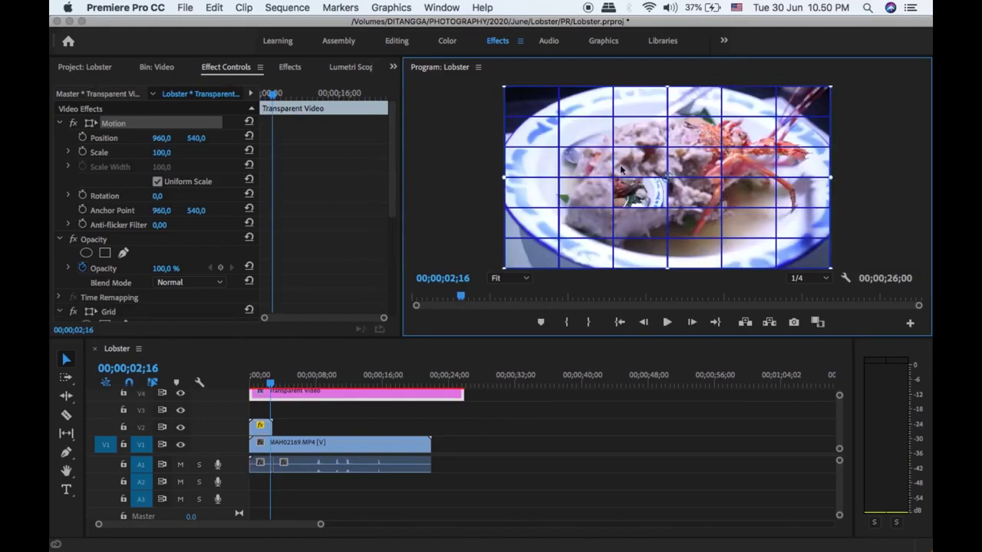